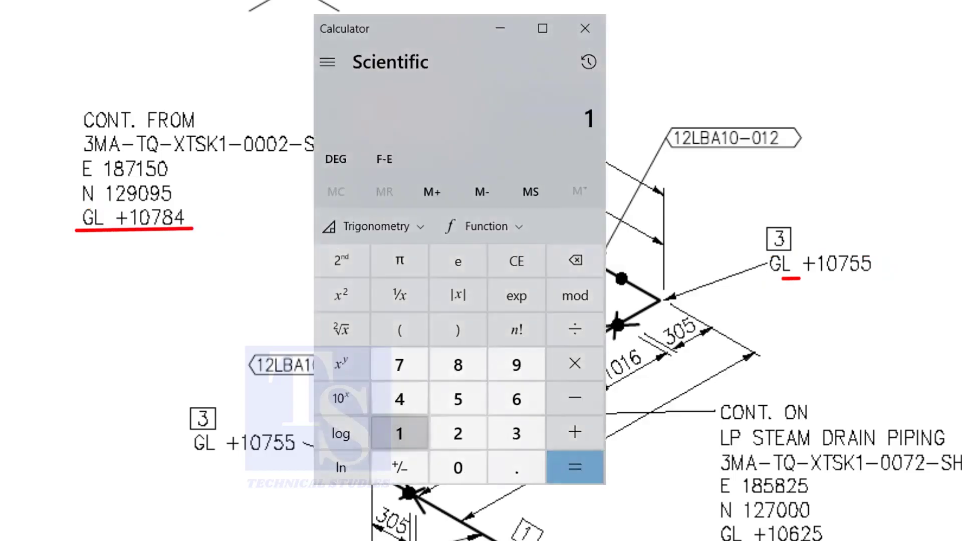
Step: Subtract the lower elevation 10755 from the upper elevation 10784 to get a drop of 29
{"action": "left_click", "coordinate": [458, 468]}
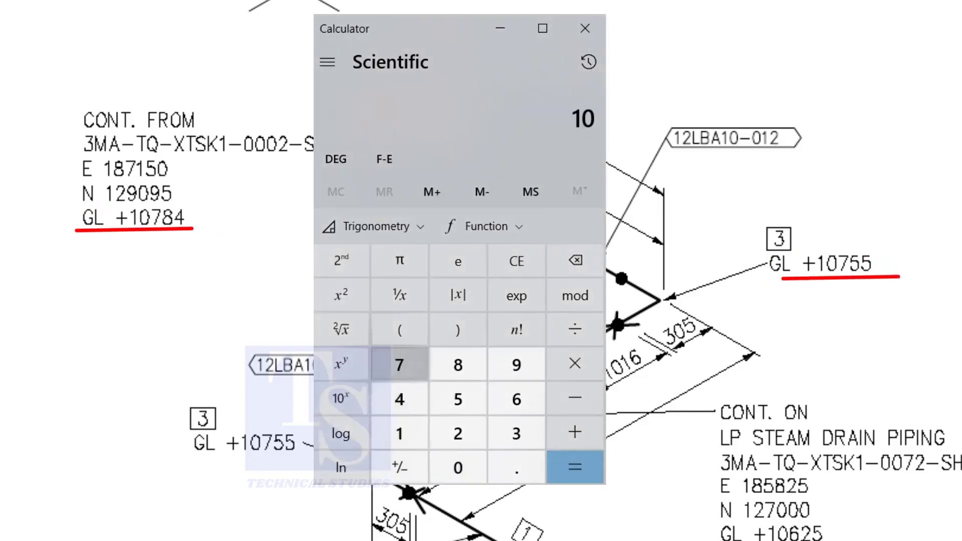
{"action": "left_click", "coordinate": [399, 364]}
{"action": "left_click", "coordinate": [458, 364]}
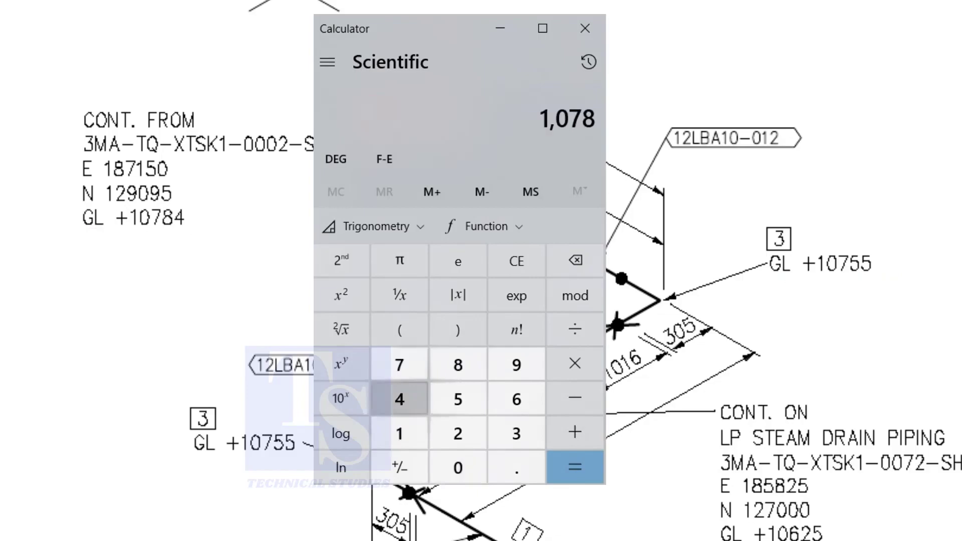
{"action": "left_click", "coordinate": [399, 399]}
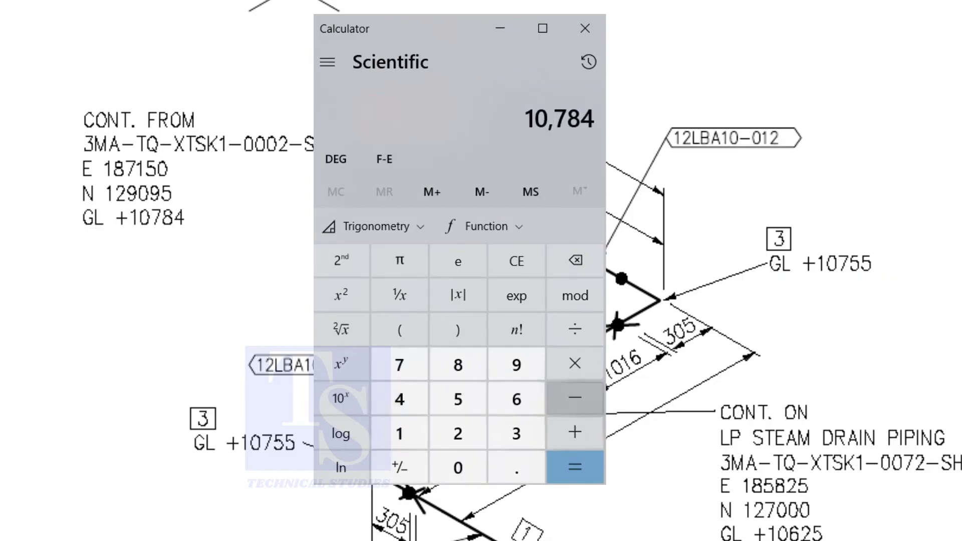
{"action": "left_click", "coordinate": [574, 398]}
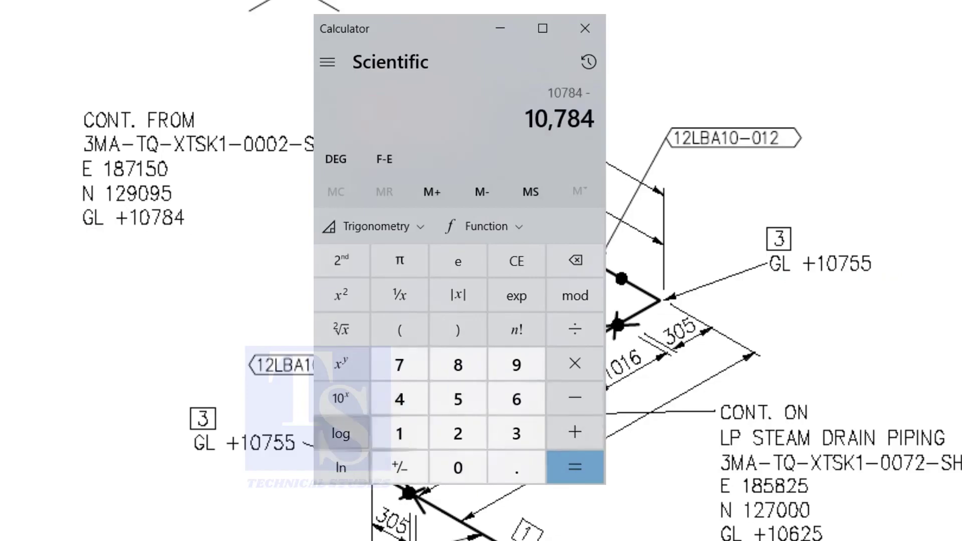
{"action": "left_click", "coordinate": [400, 433]}
{"action": "left_click", "coordinate": [457, 467]}
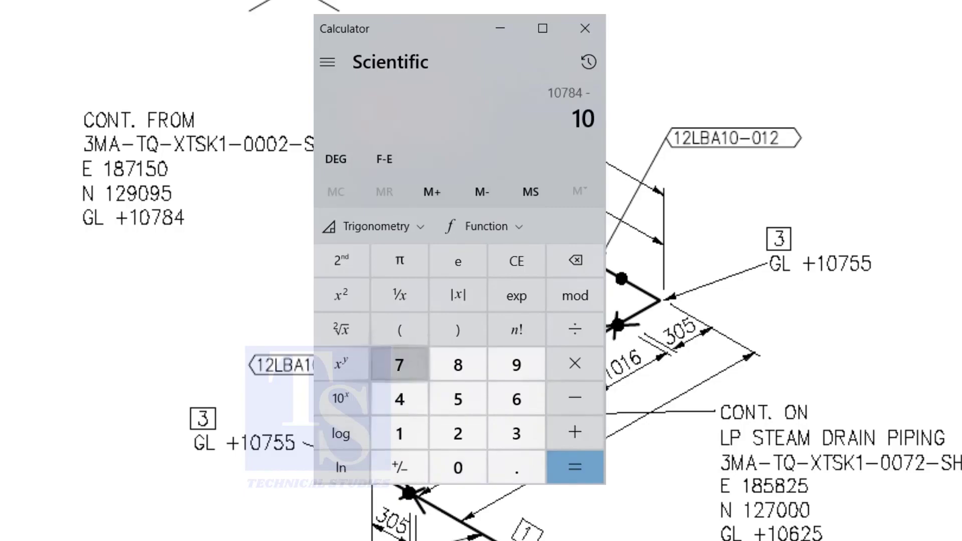
{"action": "left_click", "coordinate": [399, 364]}
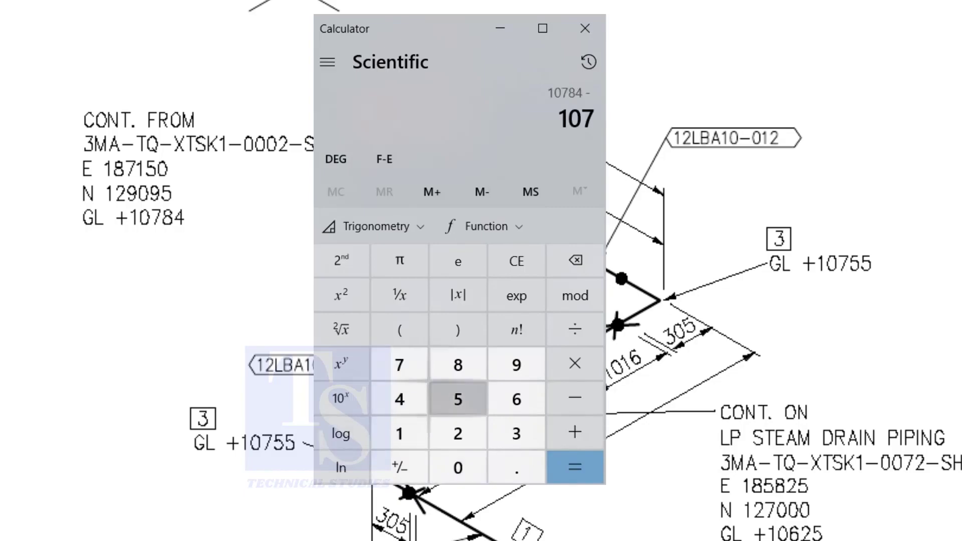
{"action": "left_click", "coordinate": [457, 399]}
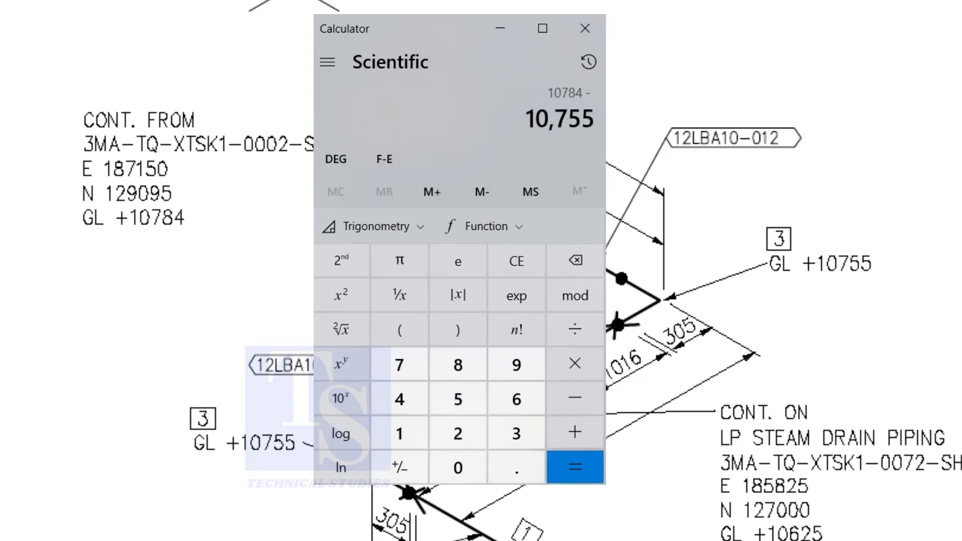
{"action": "left_click", "coordinate": [575, 468]}
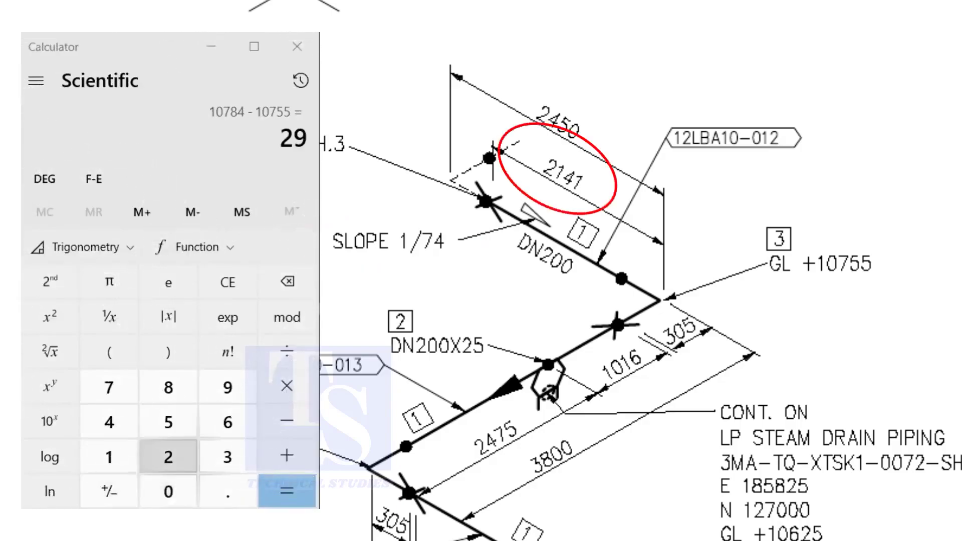
Step: Divide the 2141 pipe length by the 1/74 slope ratio to get a fall of about 28.93
{"action": "left_click", "coordinate": [168, 456]}
{"action": "left_click", "coordinate": [109, 456]}
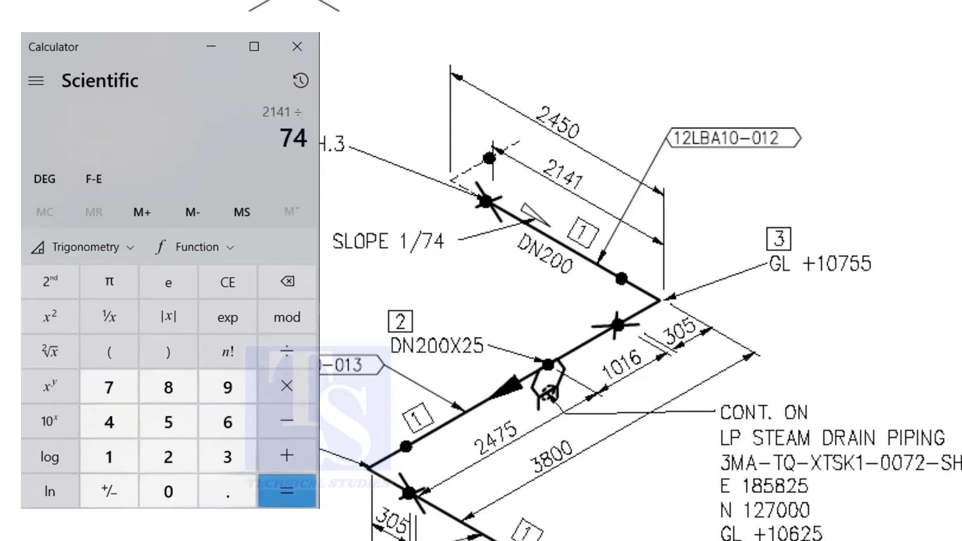
{"action": "left_click", "coordinate": [287, 491]}
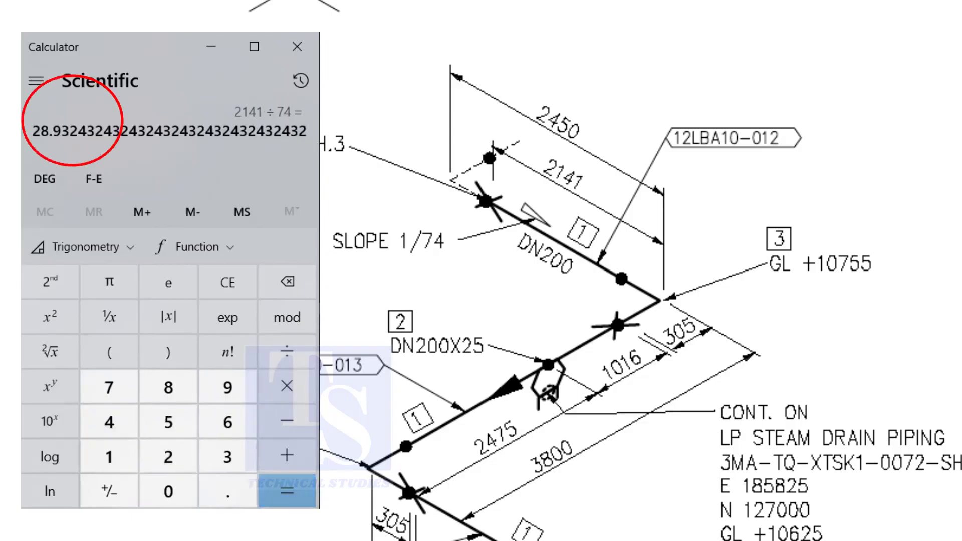